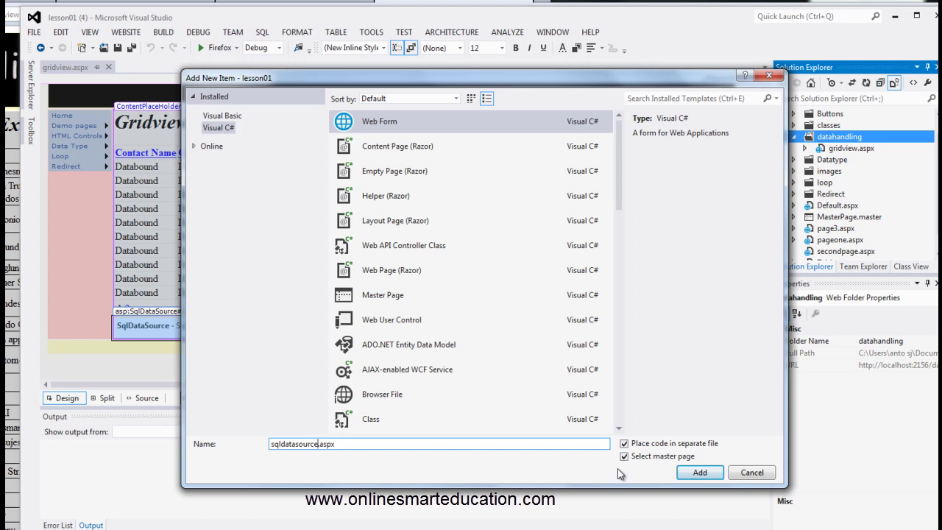
Add the sqldatasource.aspx web form based on MasterPage.master and insert an empty div inside its Content2 control.
click(706, 475)
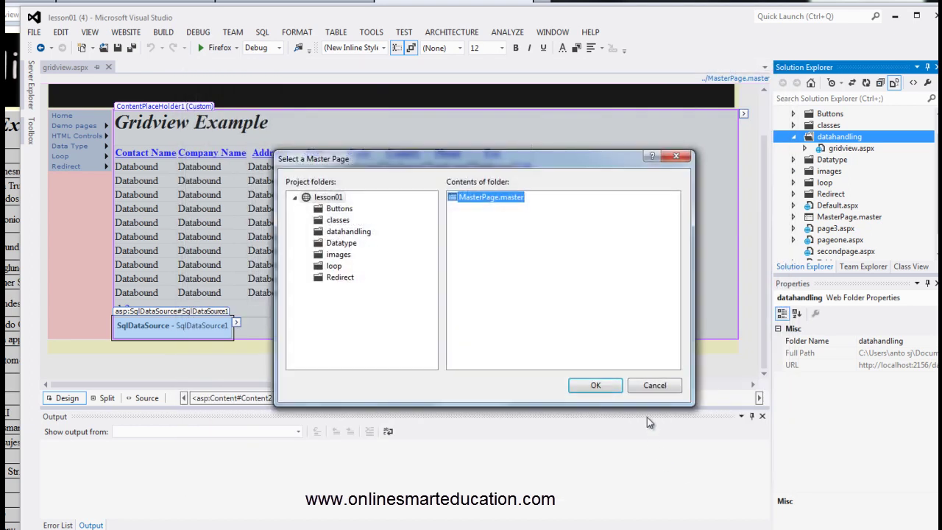
click(603, 389)
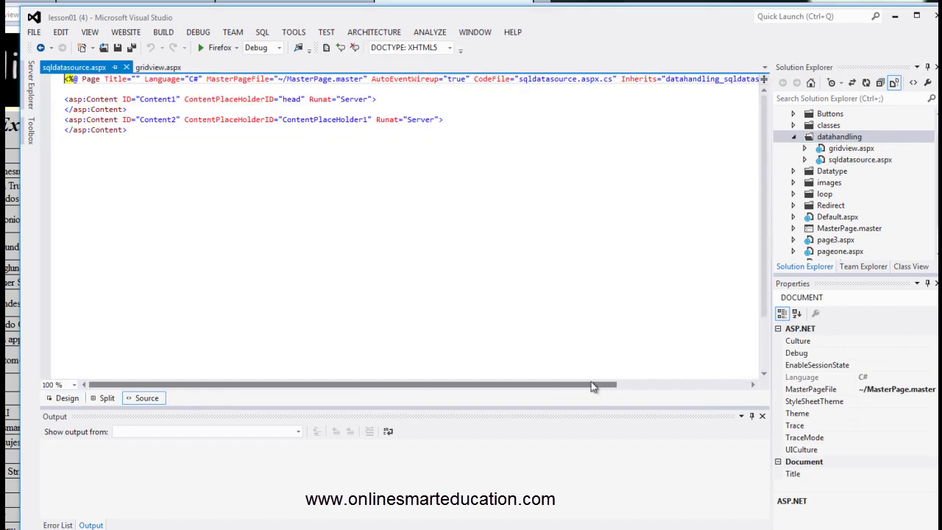
click(67, 131)
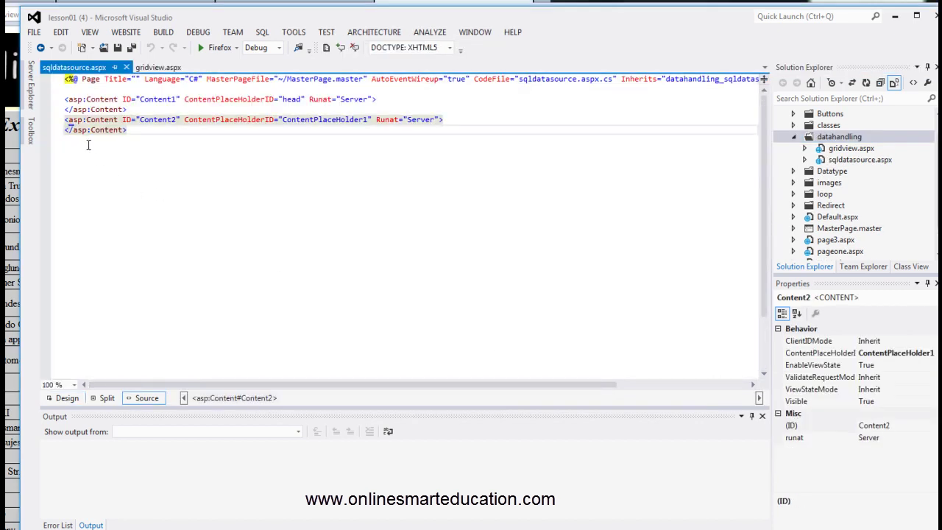
key(Return)
key(Up)
text(<div>)
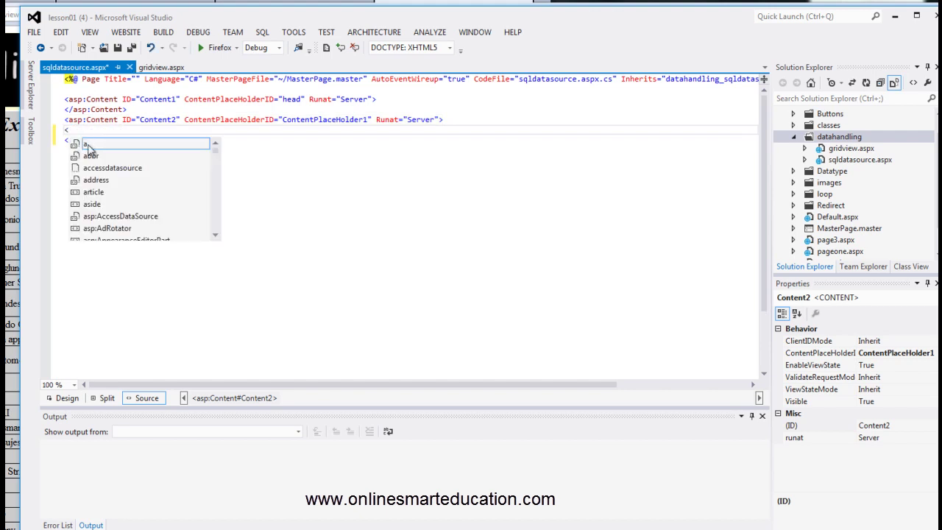
key(Return)
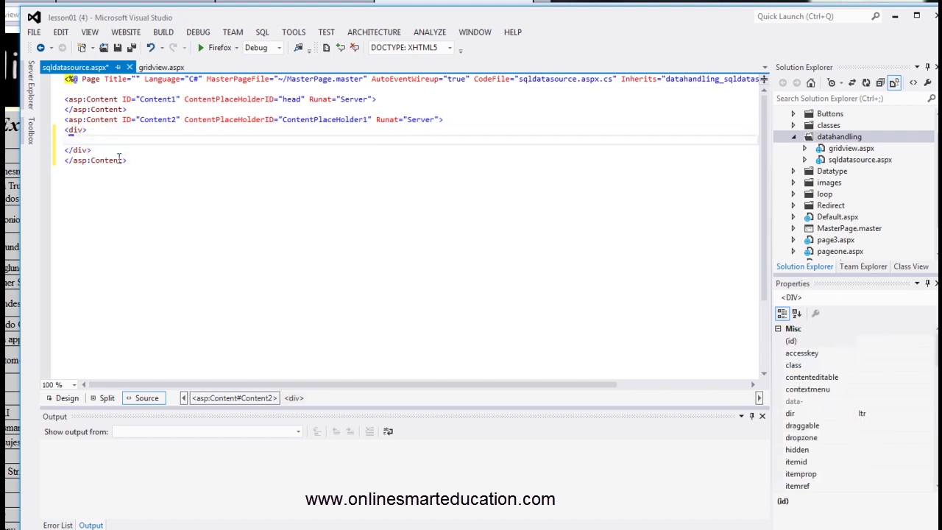
Switch the page to Design view and place a SqlDataSource control inside the div.
click(67, 399)
click(164, 167)
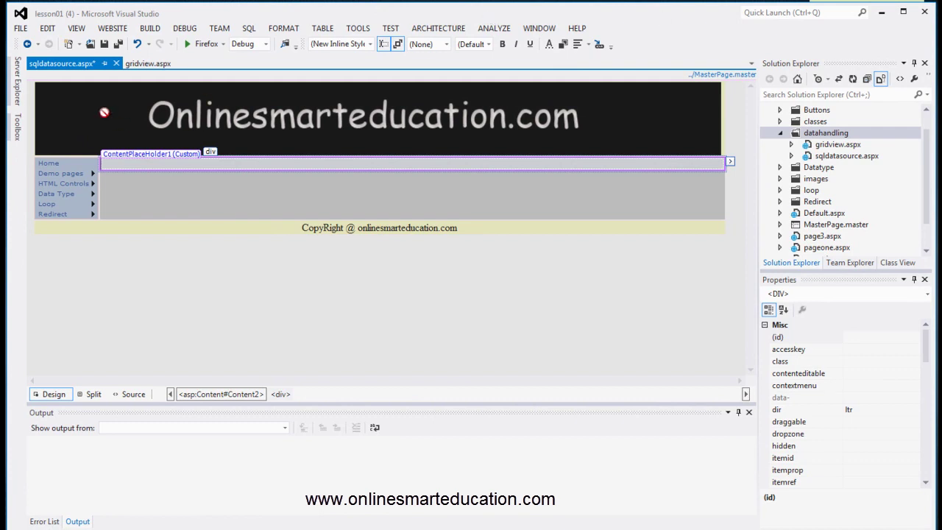
click(19, 137)
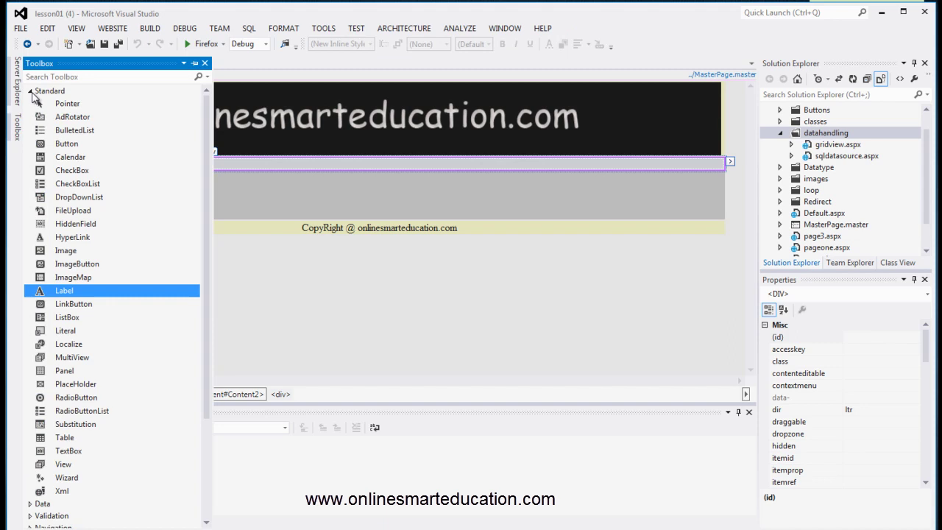
click(31, 93)
click(31, 107)
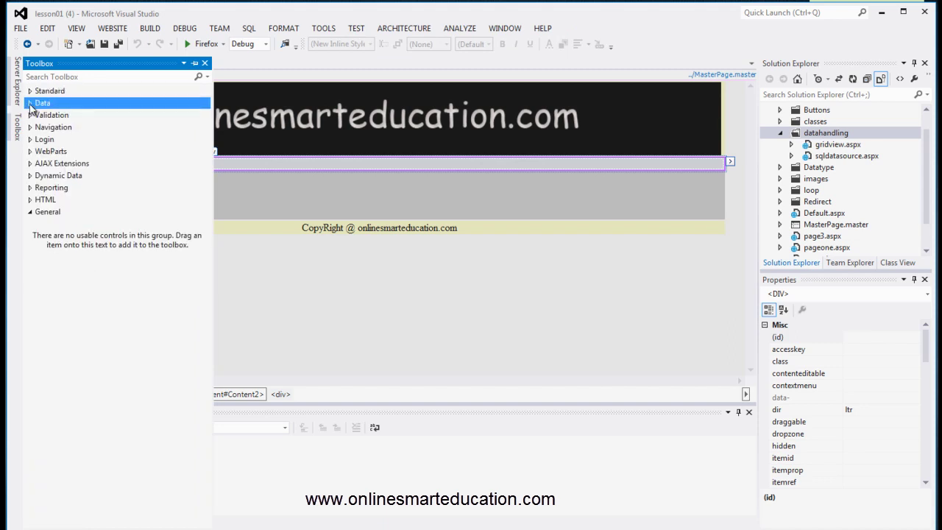
click(30, 107)
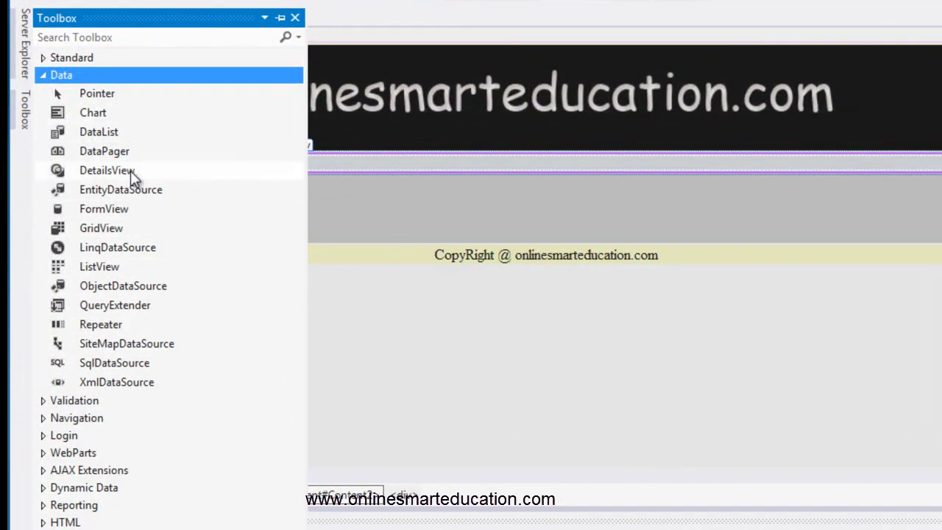
click(135, 365)
drag(135, 363, 361, 158)
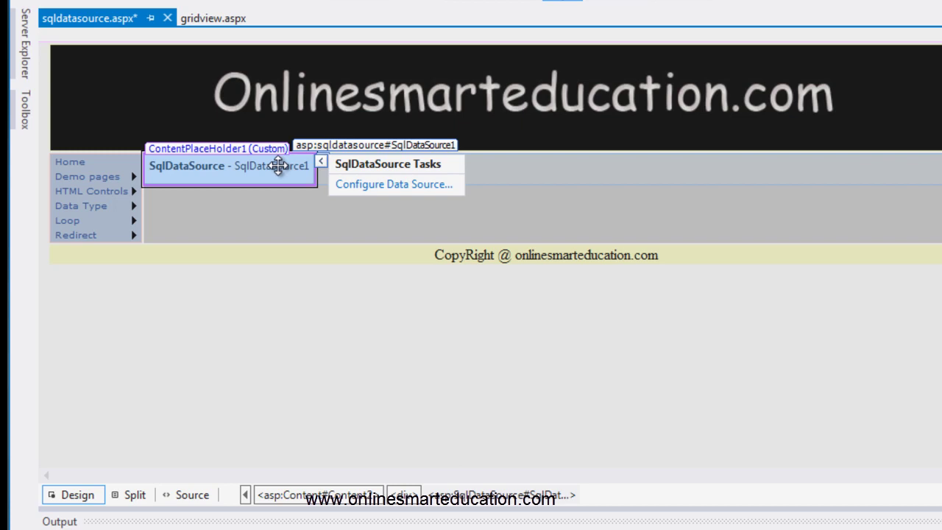
Start configuring the SqlDataSource control and choose NorthwindConnectionString1 as its data connection.
click(324, 163)
click(324, 162)
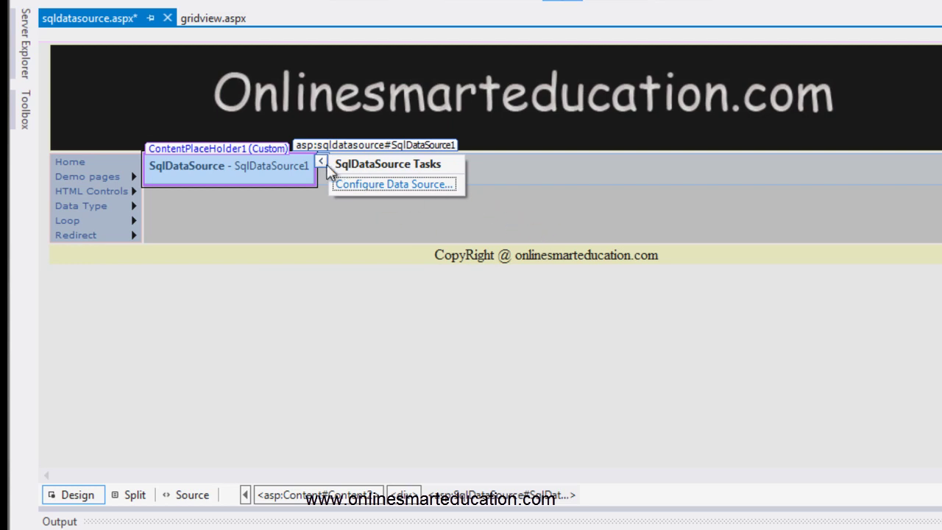
click(379, 190)
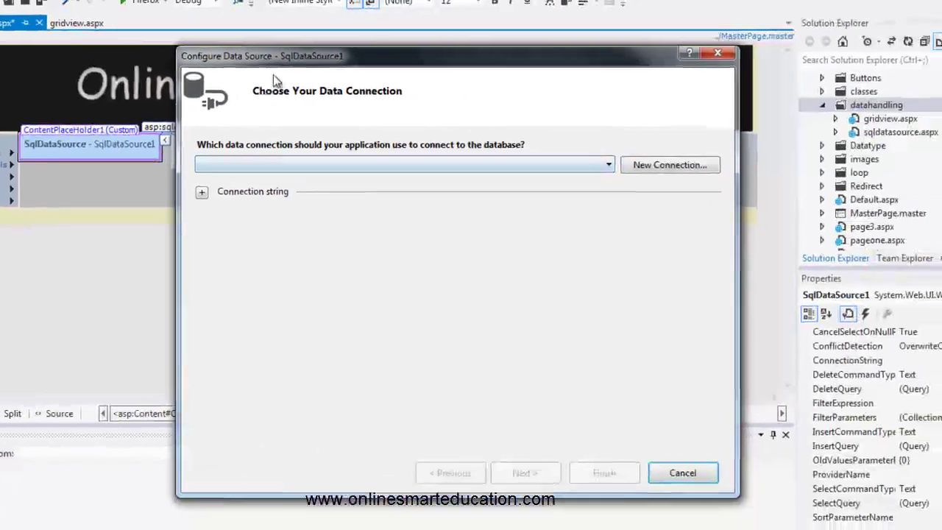
click(531, 164)
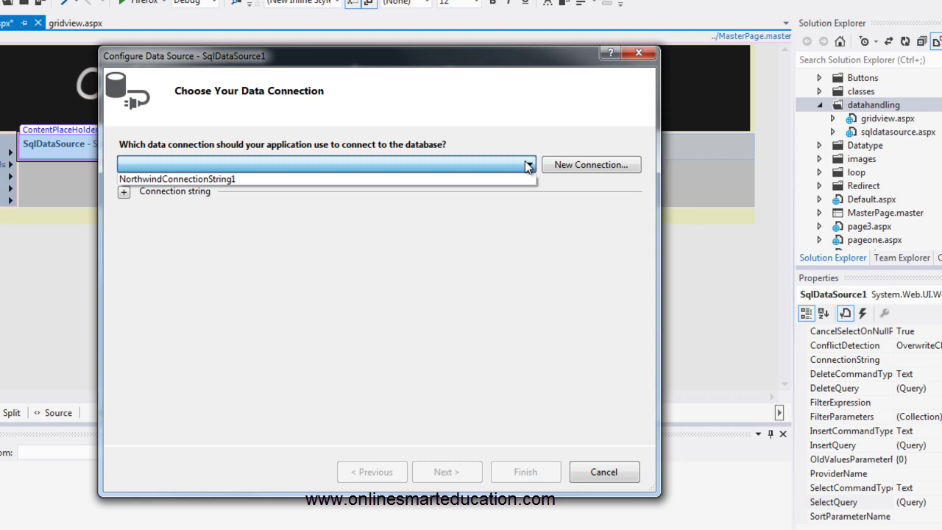
click(459, 179)
click(448, 471)
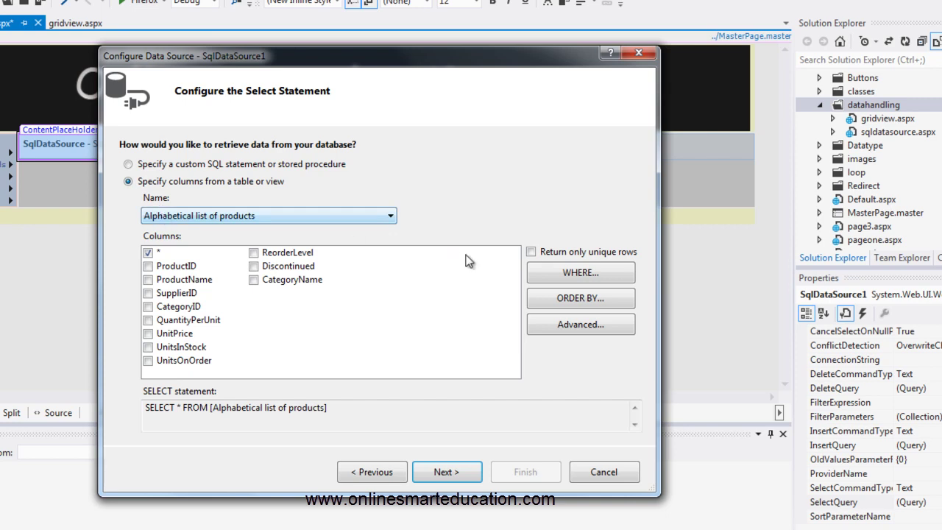
Choose the Employees table for the select statement and clear its all-columns (*) selection.
click(388, 217)
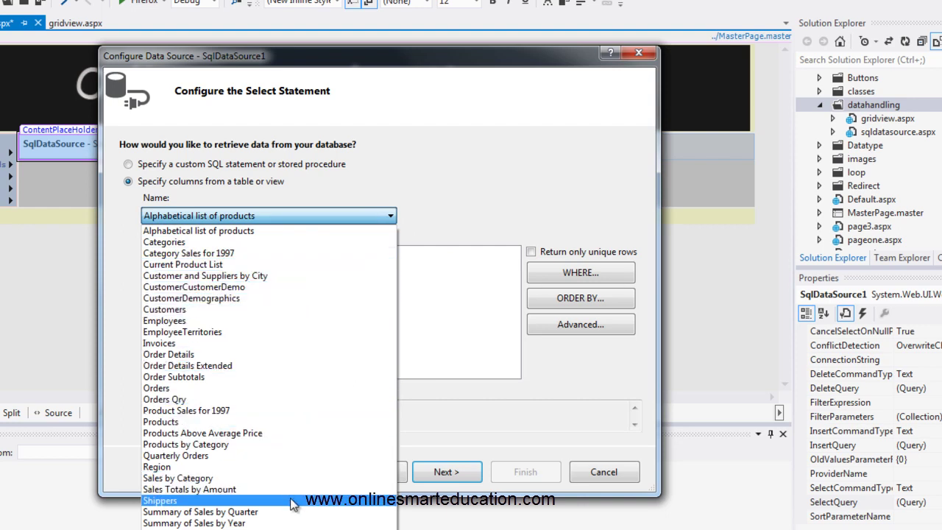
click(287, 322)
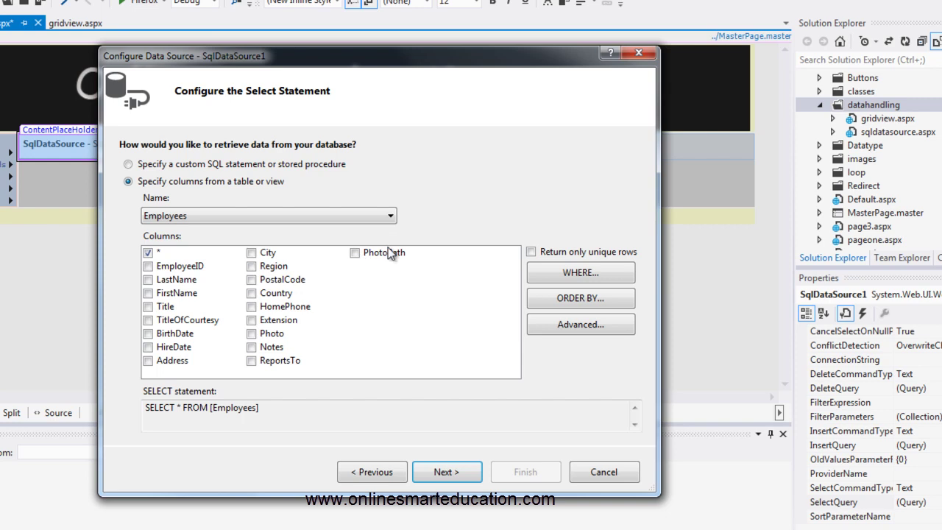
click(148, 253)
click(150, 253)
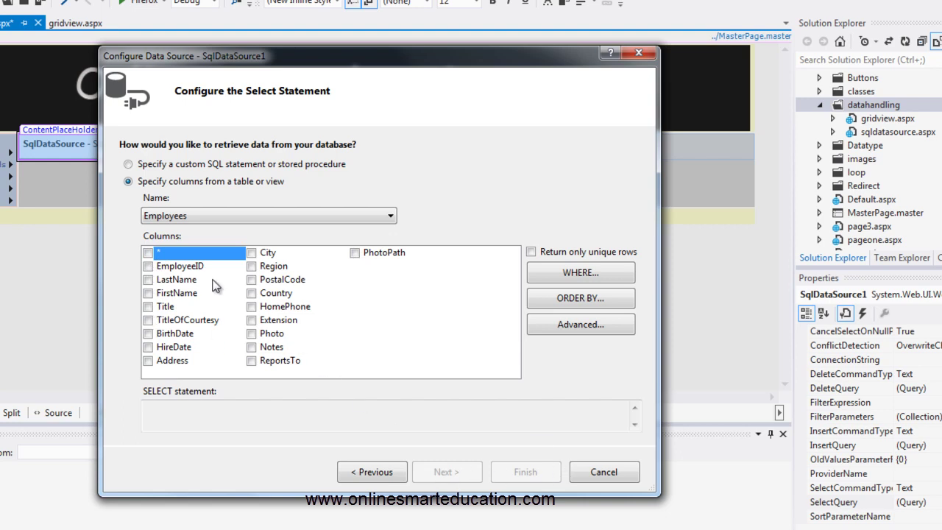
click(149, 254)
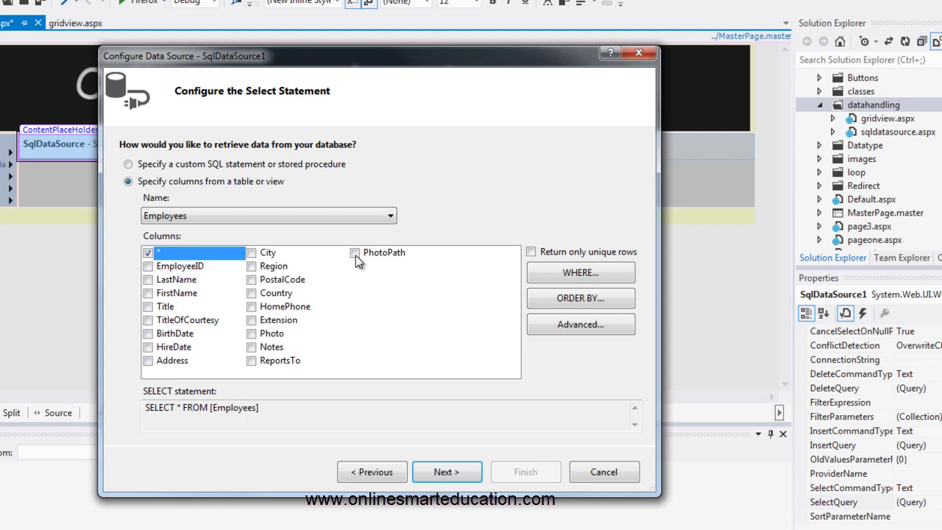
click(148, 252)
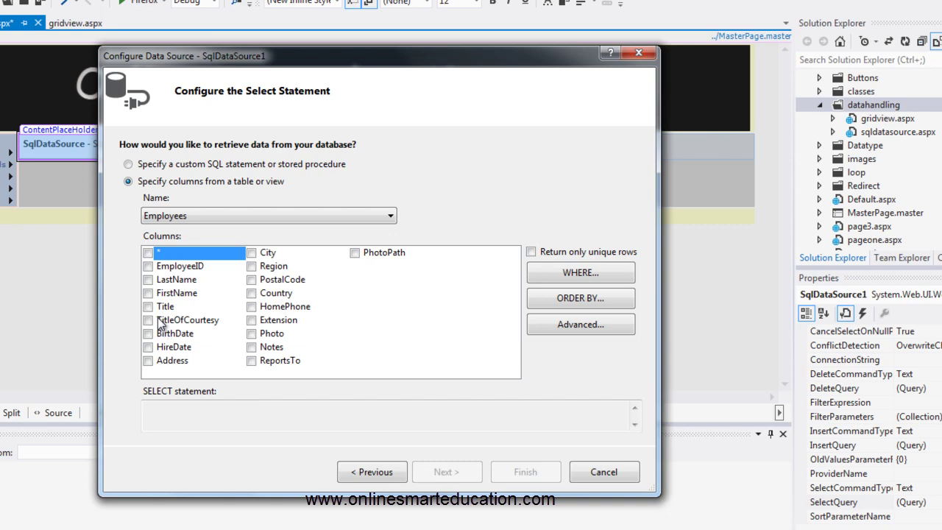
Include the LastName, FirstName, BirthDate, City and Country columns in the select statement and proceed to the query test.
click(146, 283)
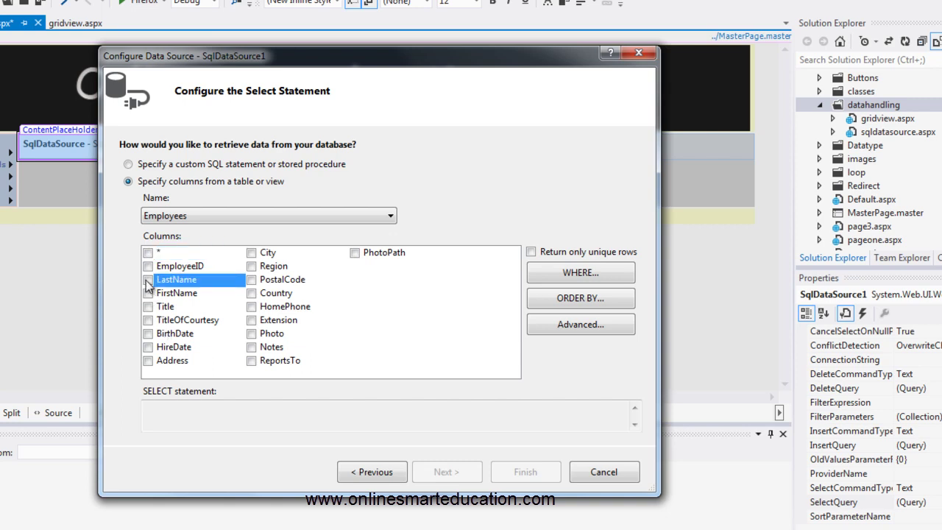
click(147, 279)
click(148, 292)
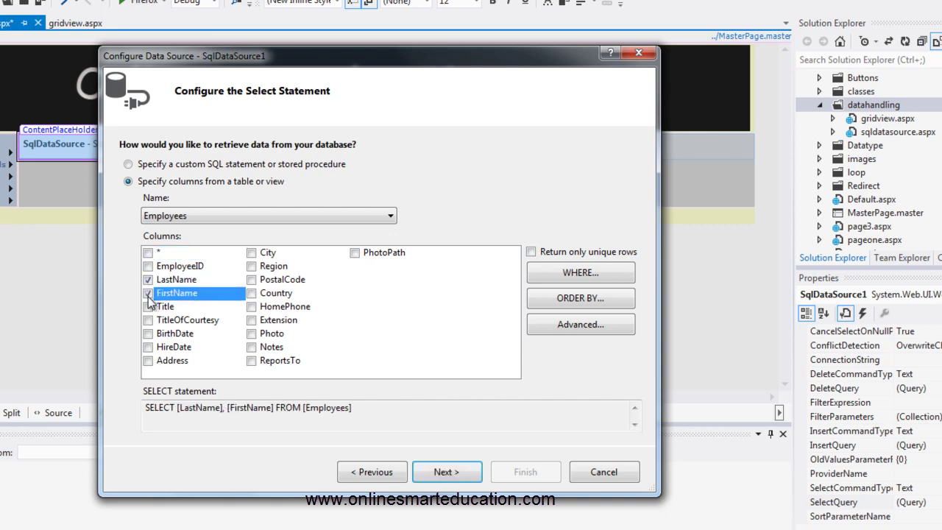
click(147, 334)
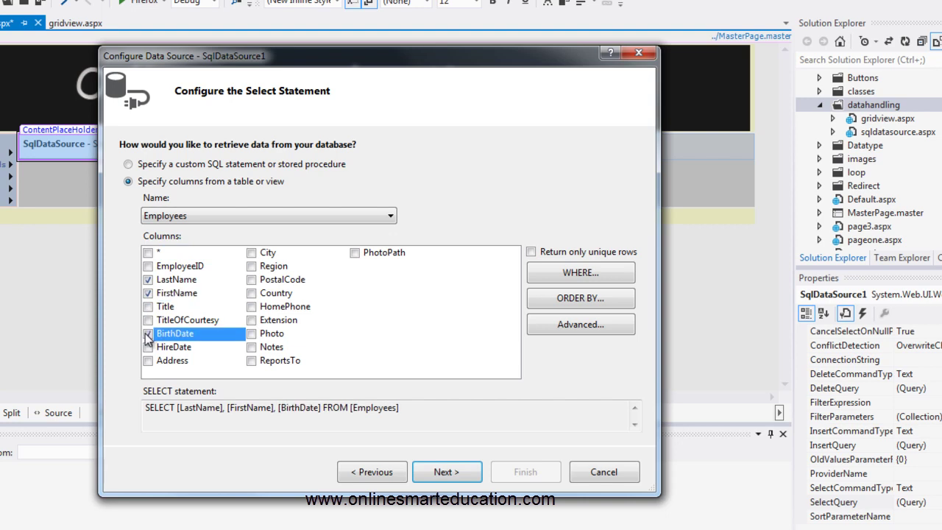
click(252, 253)
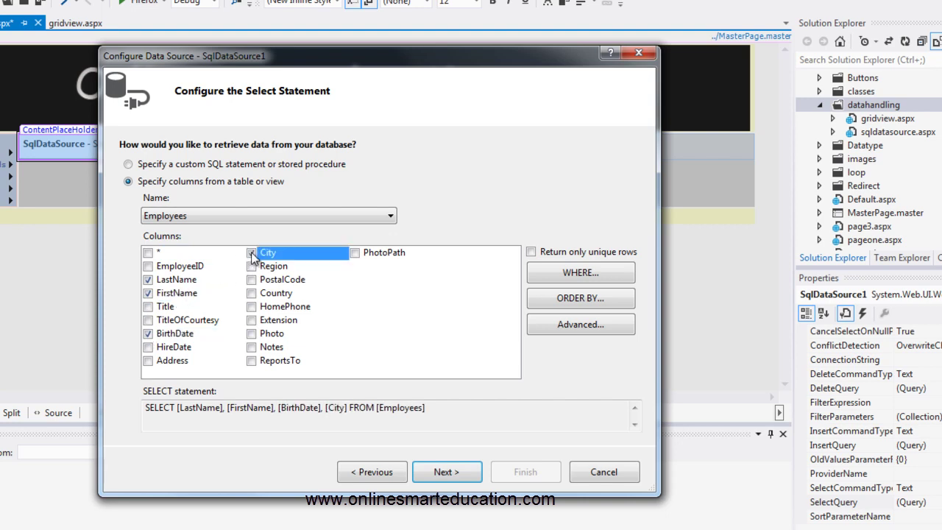
click(252, 293)
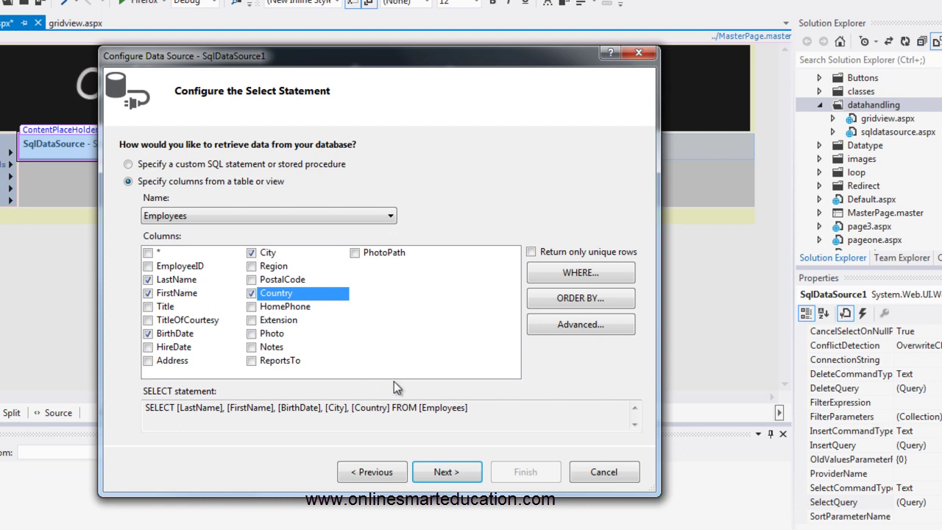
click(435, 473)
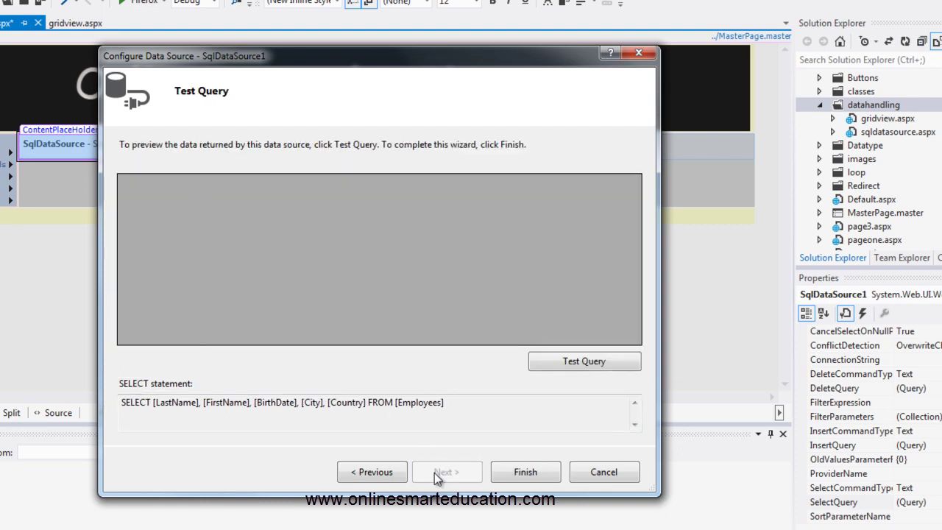
Test the Employees query, reviewing its SELECT statement, and finish the data source configuration.
click(582, 363)
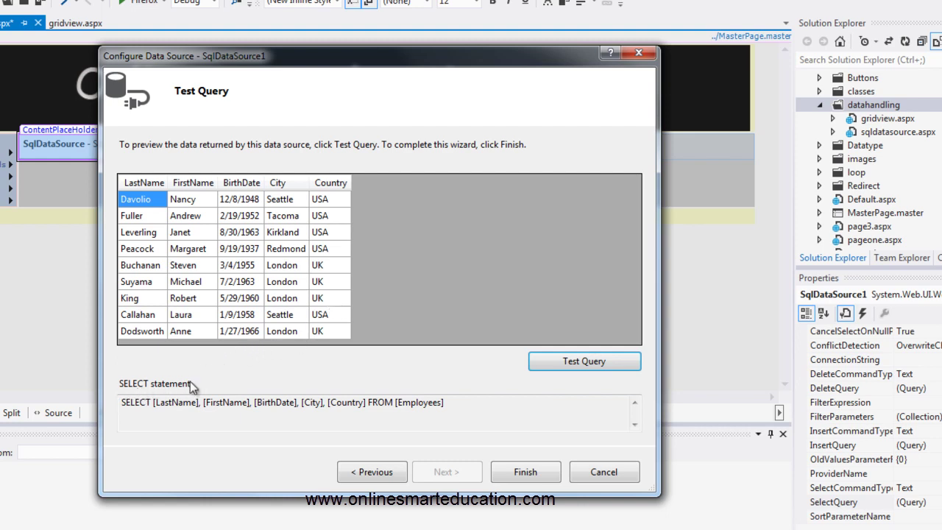
drag(125, 403, 450, 403)
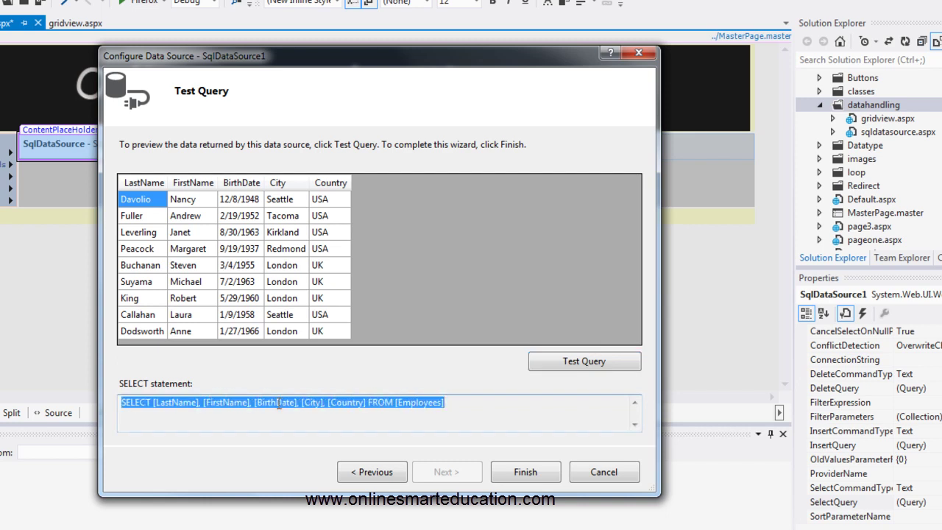
click(134, 401)
drag(152, 403, 448, 404)
click(329, 404)
click(395, 402)
drag(365, 404, 153, 402)
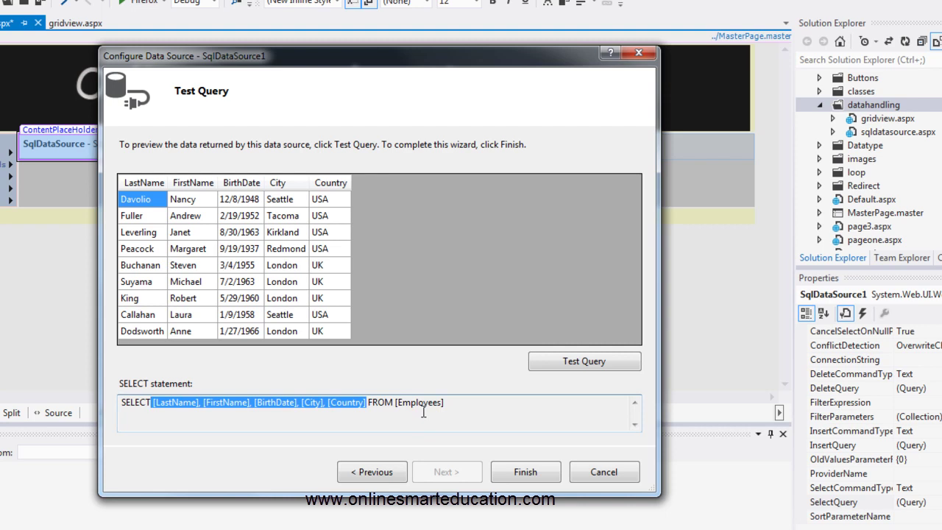
click(538, 476)
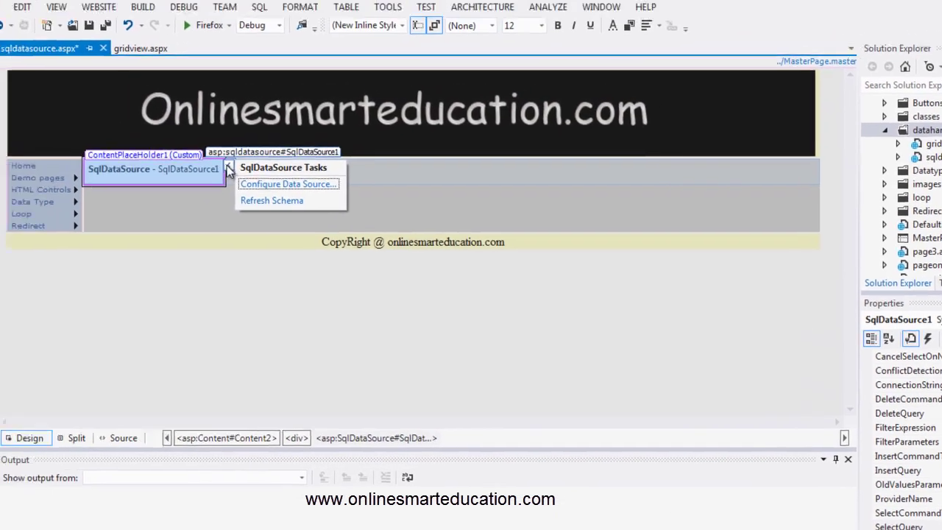
click(230, 168)
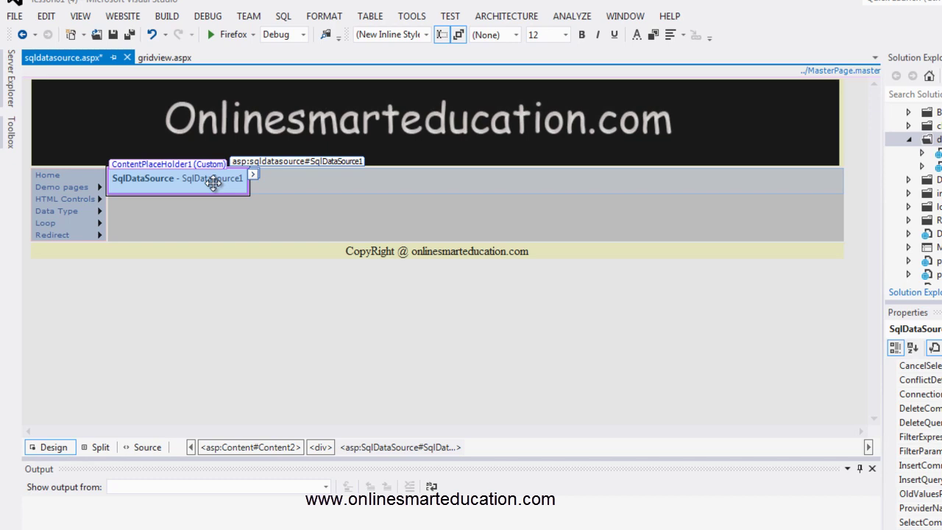
Insert an empty line above the SqlDataSource control in the div and add a GridView there.
click(212, 183)
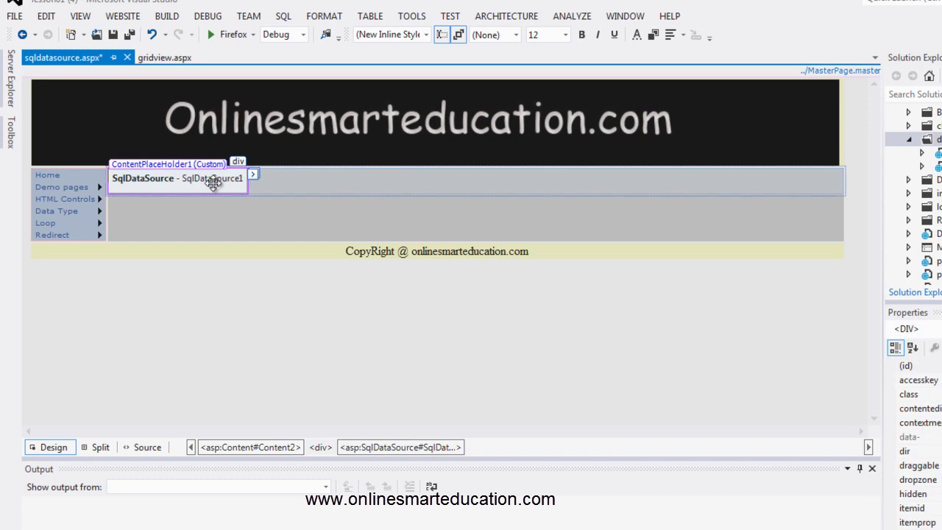
key(Return)
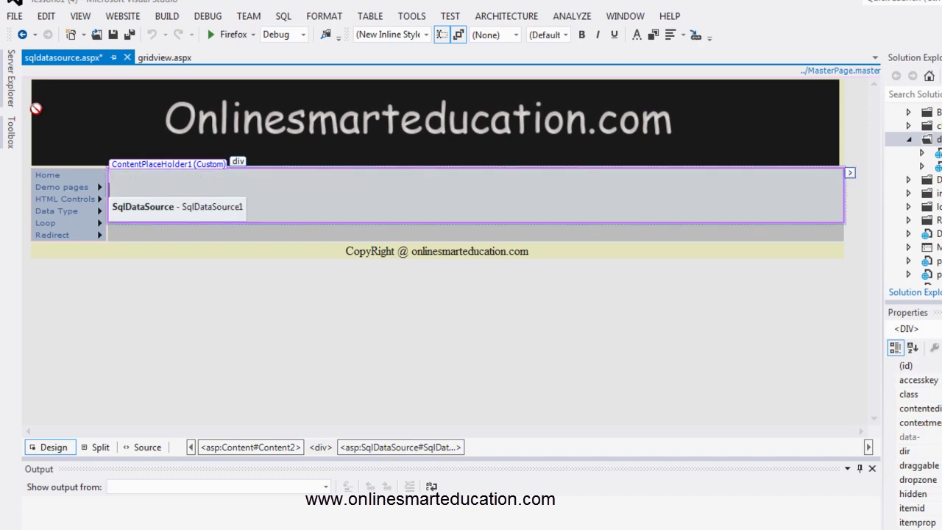
mouse_move(10, 131)
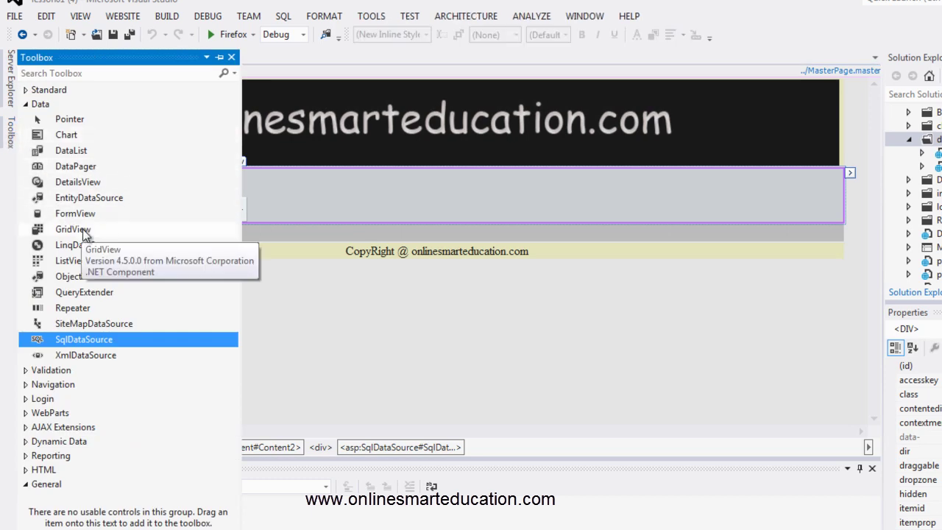
double_click(85, 233)
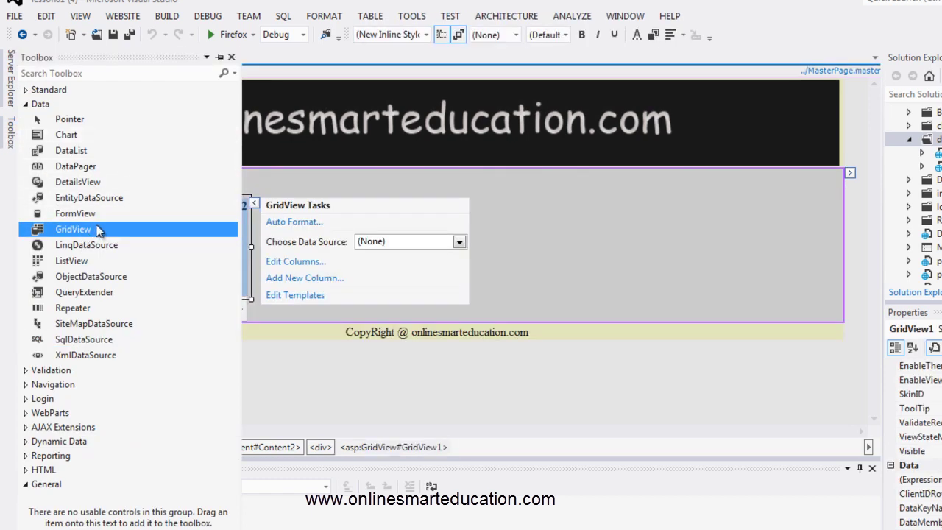
click(299, 185)
click(194, 224)
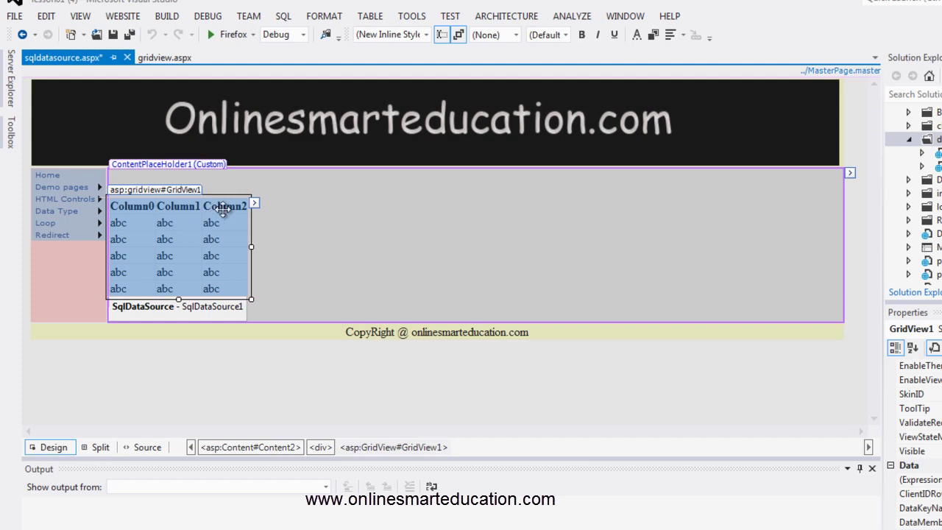
Bind the GridView to the existing SqlDataSource1 data source.
click(255, 203)
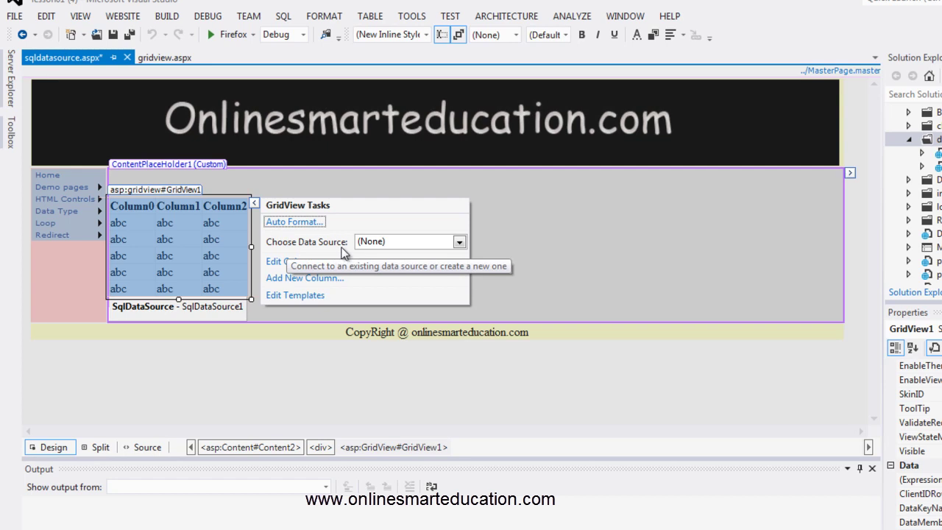
click(458, 243)
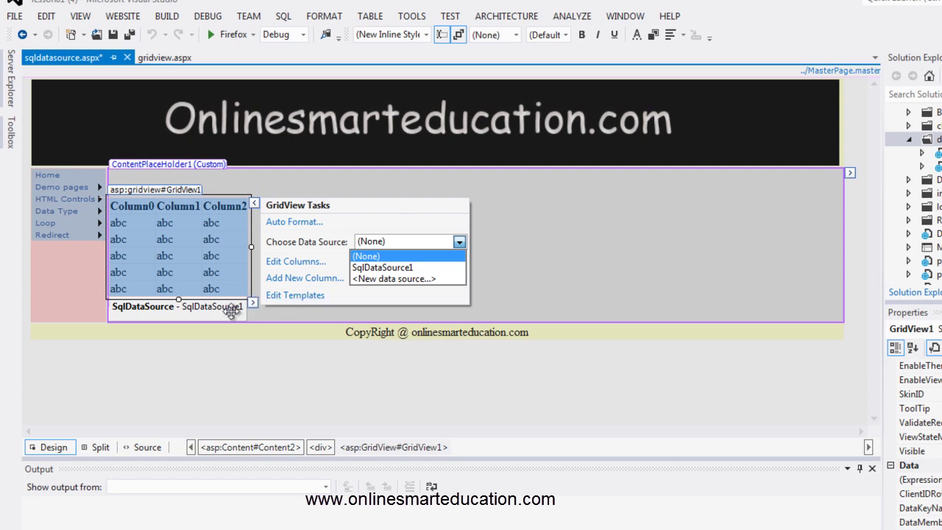
click(384, 268)
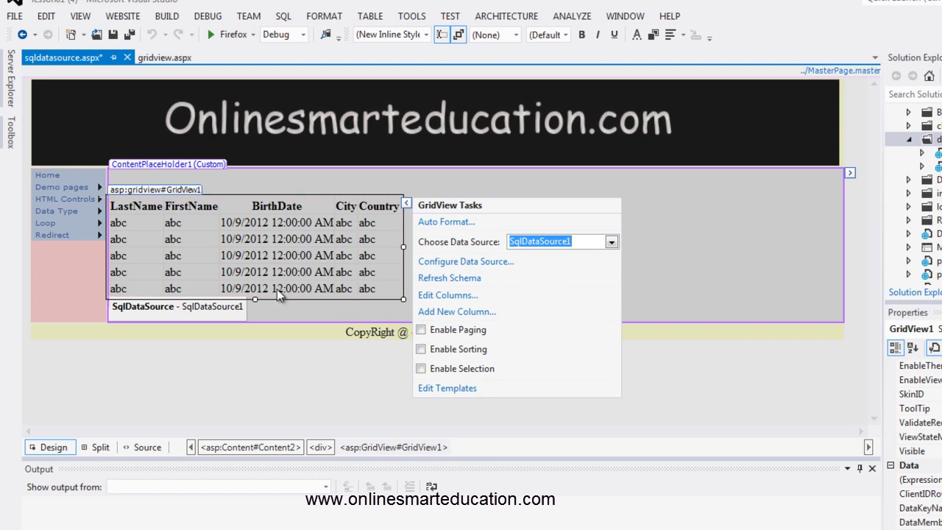
Select the SqlDataSource control and locate its SelectQuery property.
click(213, 307)
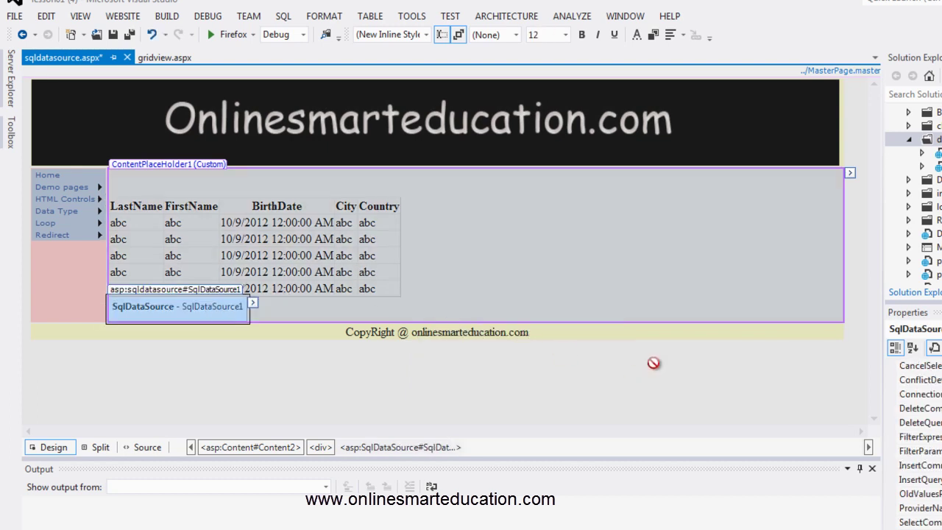
click(912, 312)
scroll(912, 441, down, 3)
click(918, 465)
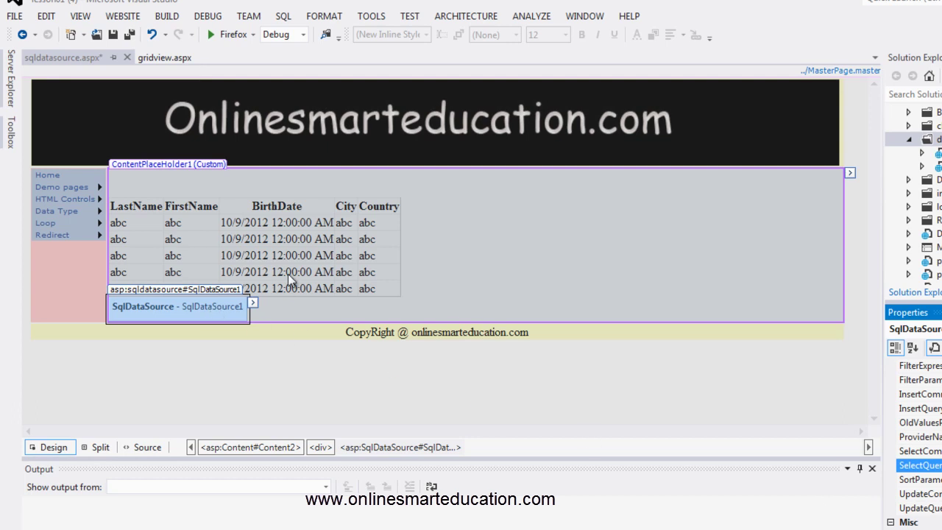
Check the GridView's task options, including its chosen data source, and close them.
click(328, 245)
click(408, 203)
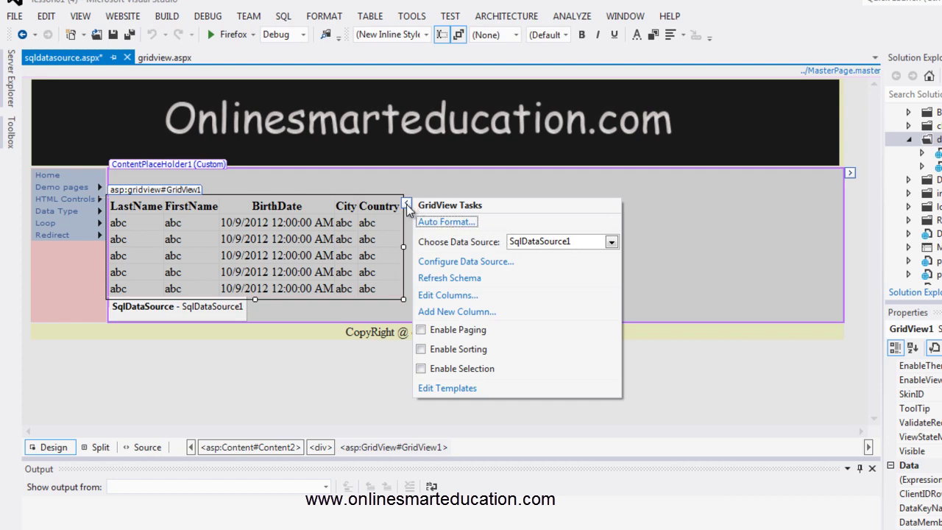
click(407, 204)
Save sqldatasource.aspx and bring up the commands available for the page's content area.
click(113, 34)
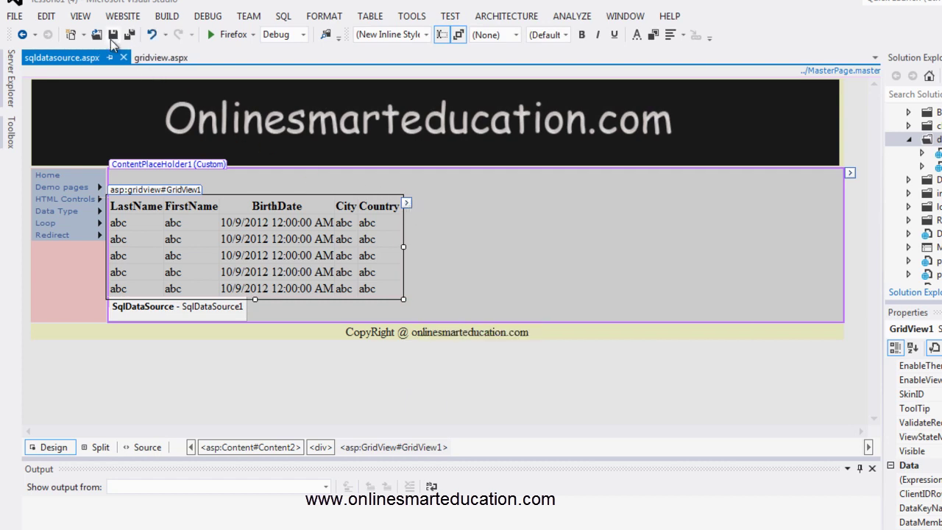
right_click(411, 182)
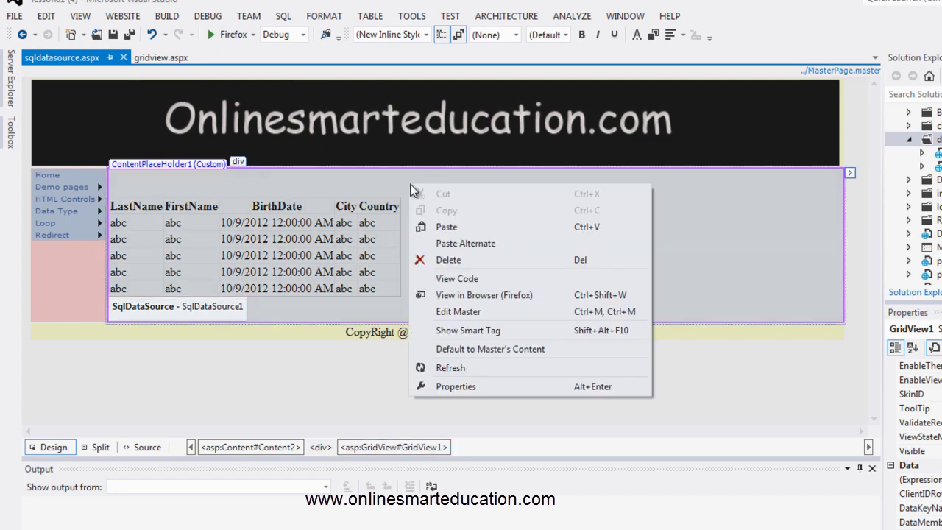